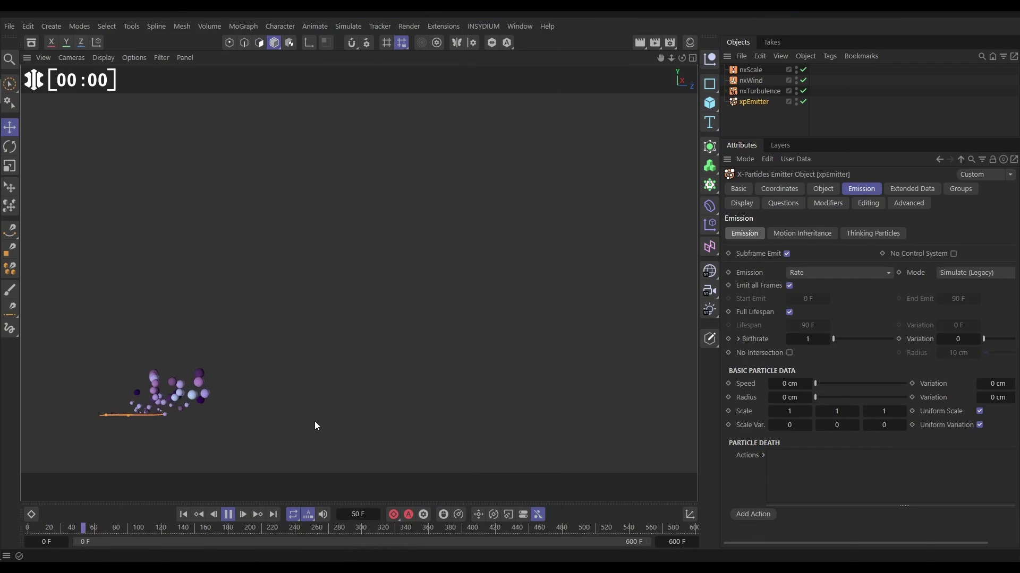
# Select nxScale and replay the simulation from the start, pausing at frame 168
pyautogui.click(224, 517)
pyautogui.click(744, 71)
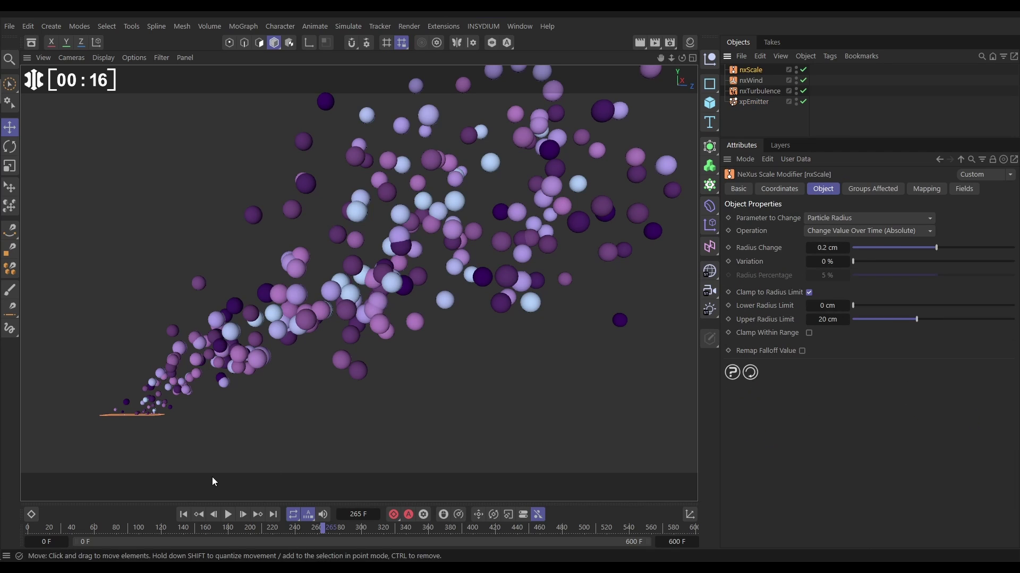
pyautogui.click(183, 514)
pyautogui.press('F8')
pyautogui.click(228, 514)
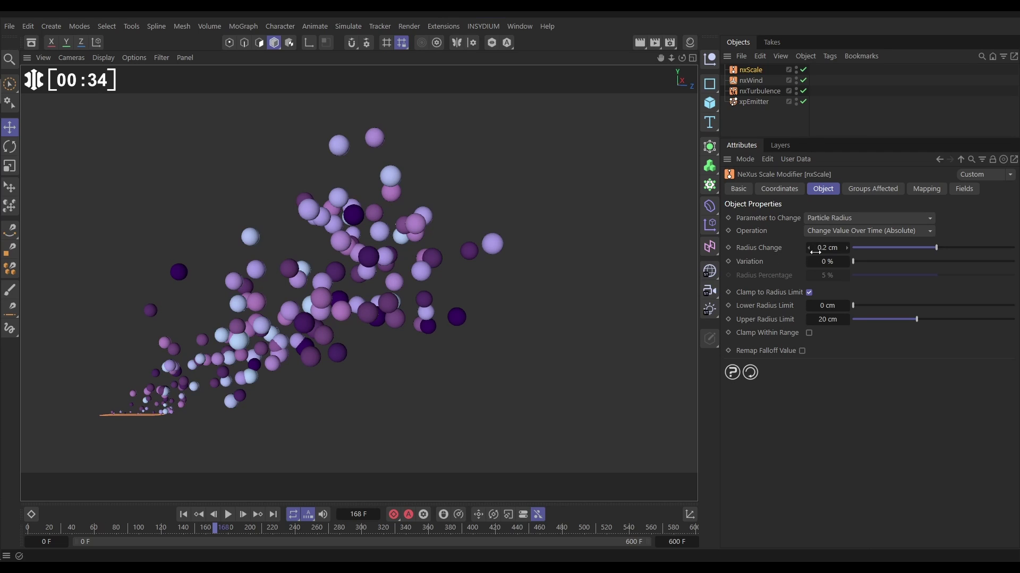
pyautogui.click(182, 514)
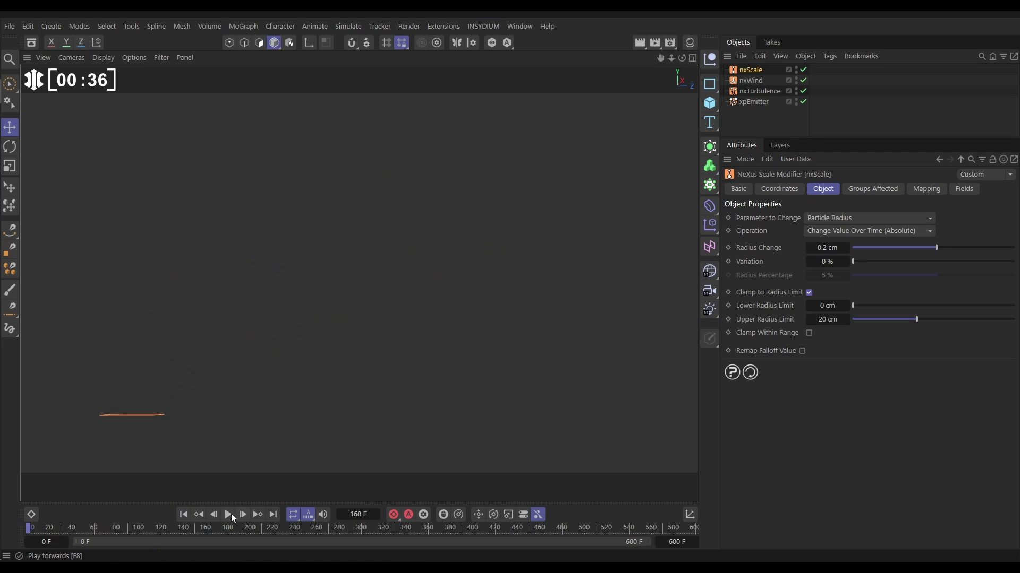
pyautogui.click(228, 514)
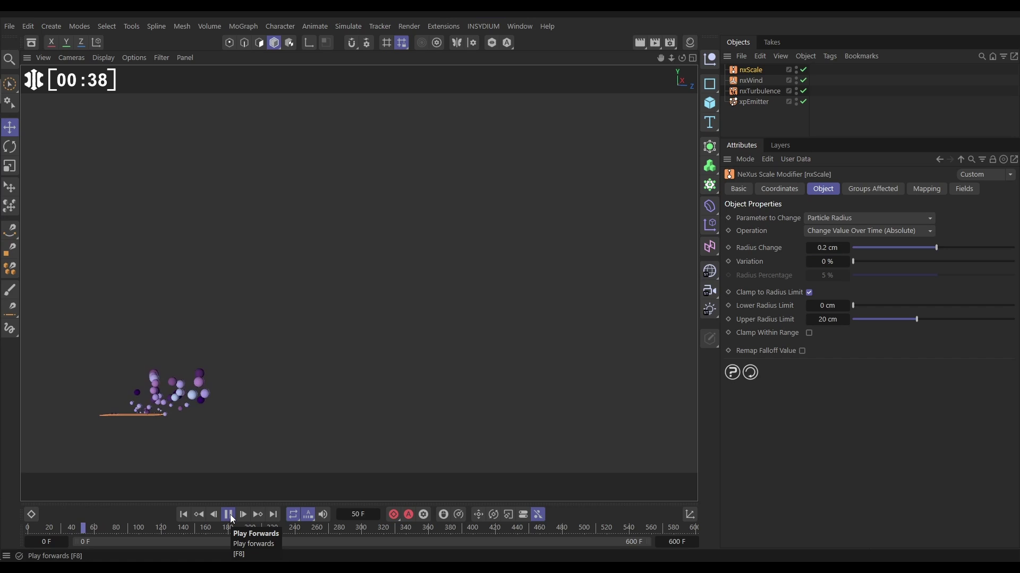
pyautogui.click(229, 515)
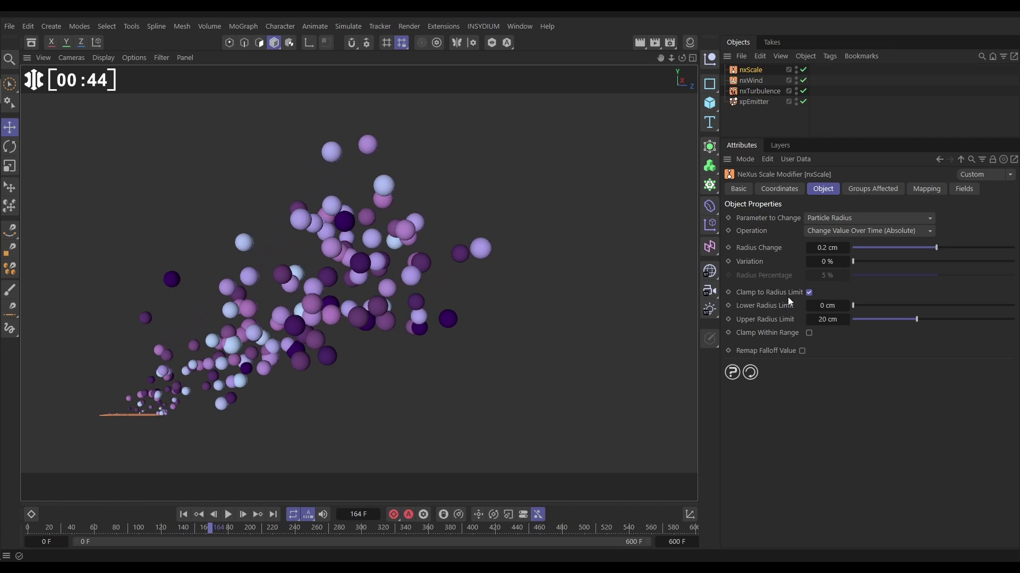
pyautogui.click(184, 513)
pyautogui.click(228, 515)
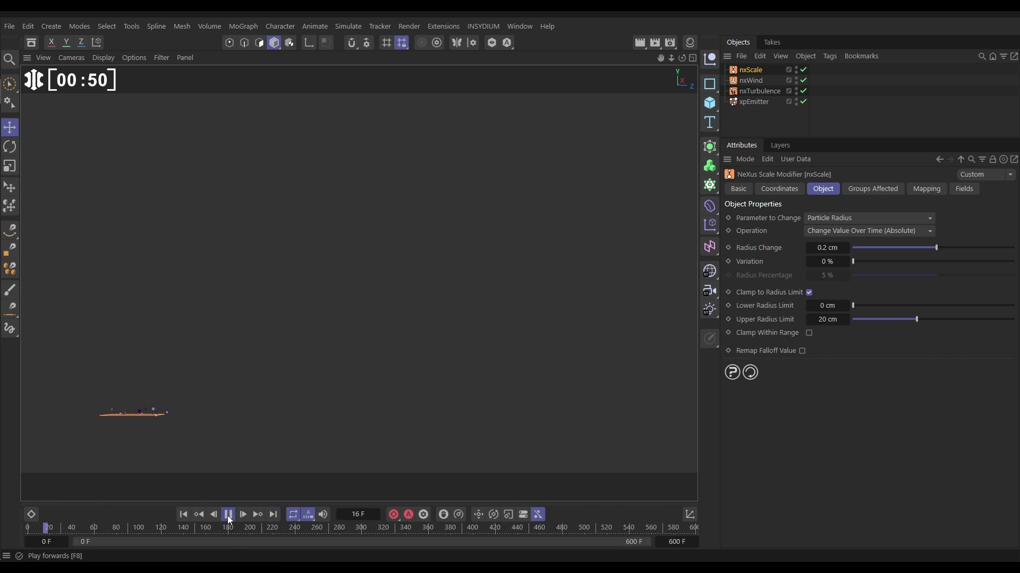
# Lower the Upper Radius Limit to about 9.1 cm during playback to preview smaller spheres
pyautogui.click(228, 514)
pyautogui.click(228, 515)
pyautogui.moveTo(912, 321); pyautogui.dragTo(890, 320)
pyautogui.press('F8')
# Restore the Upper Radius Limit to 20 cm
pyautogui.click(827, 319)
pyautogui.write('20')
pyautogui.press('Return')
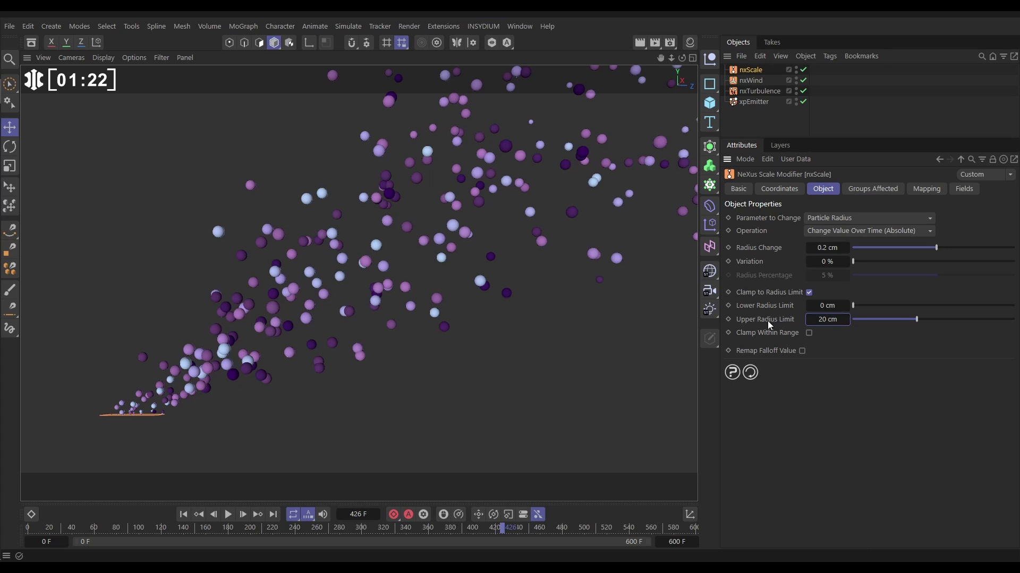
# Rewind to frame 0 and give nxScale an Age mapping layer driving Upper Radius Limit
pyautogui.click(184, 515)
pyautogui.click(929, 192)
pyautogui.click(800, 218)
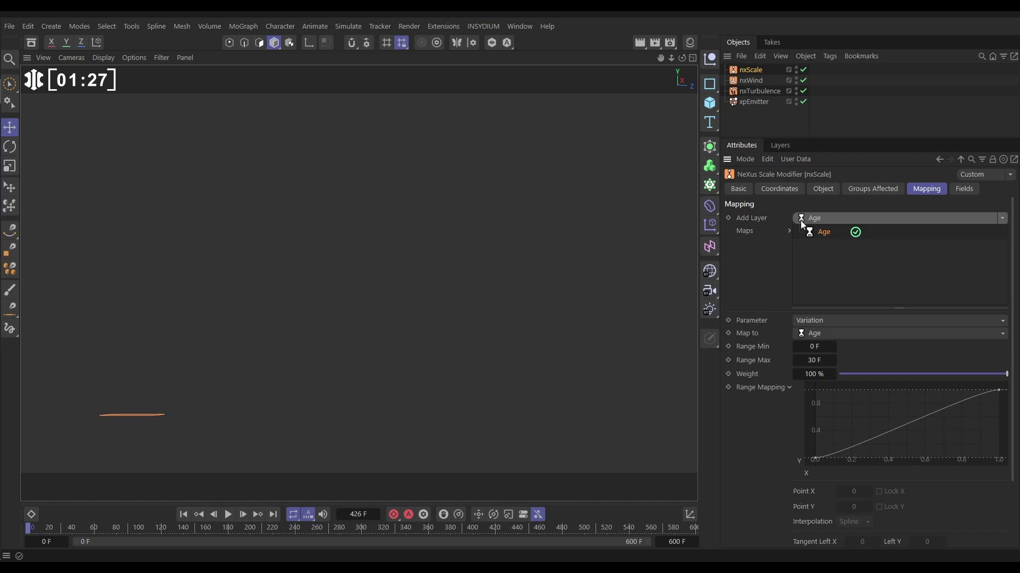
pyautogui.click(822, 189)
pyautogui.click(918, 190)
pyautogui.click(811, 320)
pyautogui.click(830, 432)
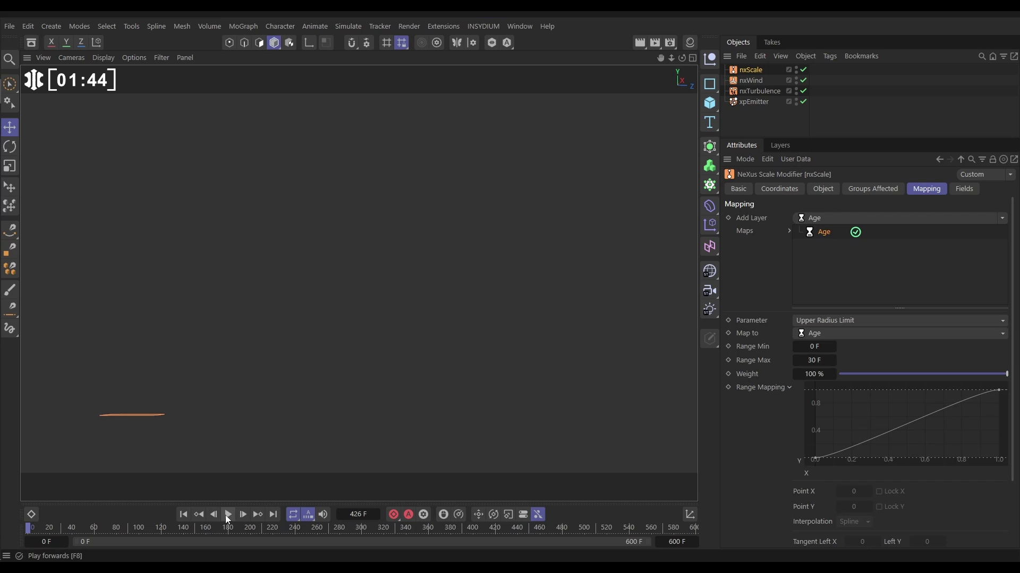
# Enter 100 F as the Age mapping's Range Min and 150 F as its Range Max
pyautogui.doubleClick(795, 349)
pyautogui.write('100')
pyautogui.press('Return')
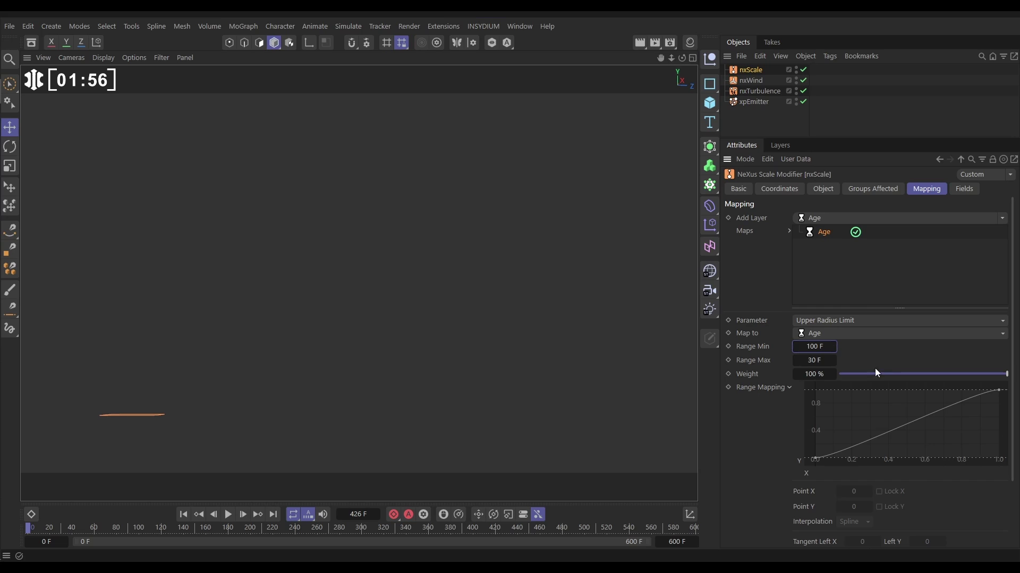
pyautogui.doubleClick(809, 366)
pyautogui.write('150')
pyautogui.press('Return')
# Raise the range curve's start point to 1, drop its end point to 0, and play
pyautogui.moveTo(813, 460); pyautogui.dragTo(788, 390)
pyautogui.moveTo(998, 391); pyautogui.dragTo(1011, 469)
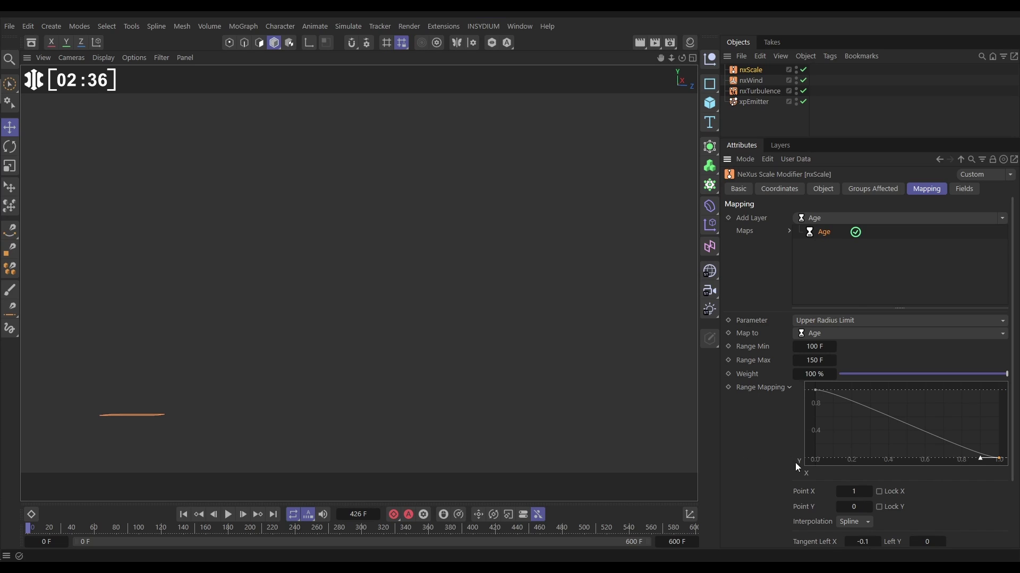
pyautogui.click(229, 515)
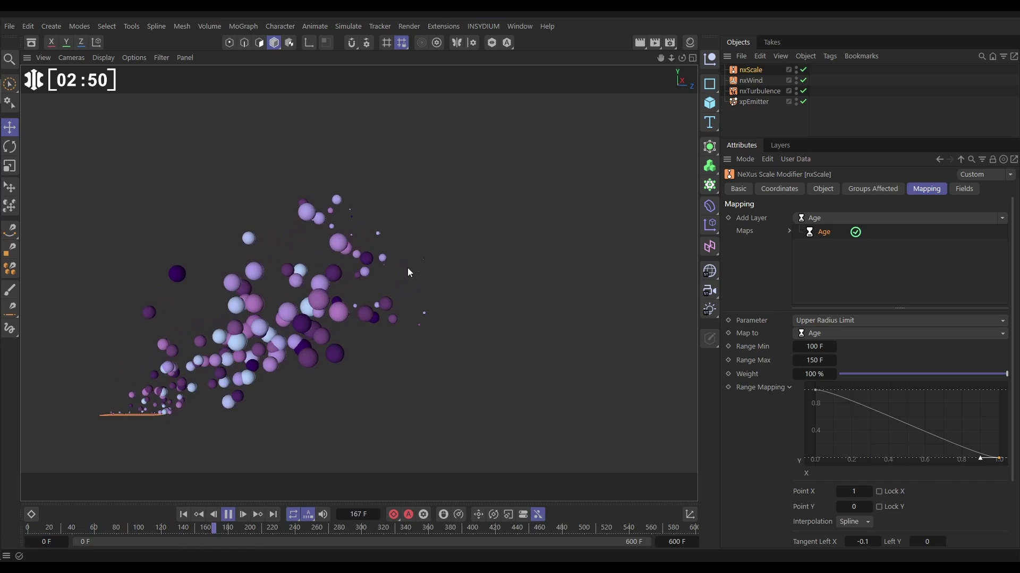
# Return to nxScale's Object settings and replay the simulation to frame 65
pyautogui.click(228, 514)
pyautogui.click(823, 189)
pyautogui.click(181, 516)
pyautogui.click(228, 515)
pyautogui.click(228, 514)
# Set Radius Change to 0.4 cm with 28% Variation and replay to frame 180
pyautogui.click(820, 247)
pyautogui.write('0.4')
pyautogui.press('Return')
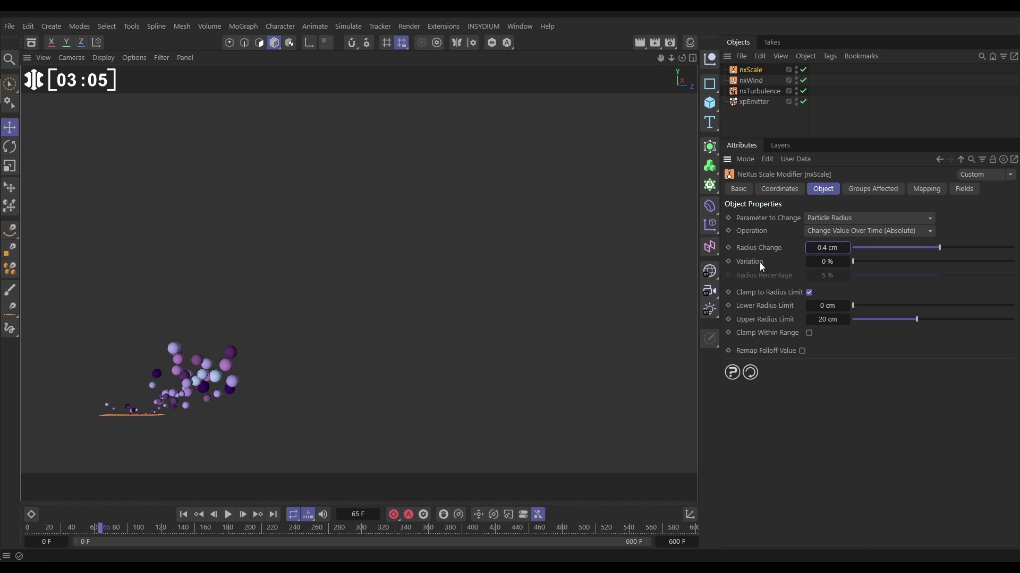
pyautogui.moveTo(854, 262); pyautogui.dragTo(898, 263)
pyautogui.click(183, 515)
pyautogui.click(228, 515)
pyautogui.click(228, 514)
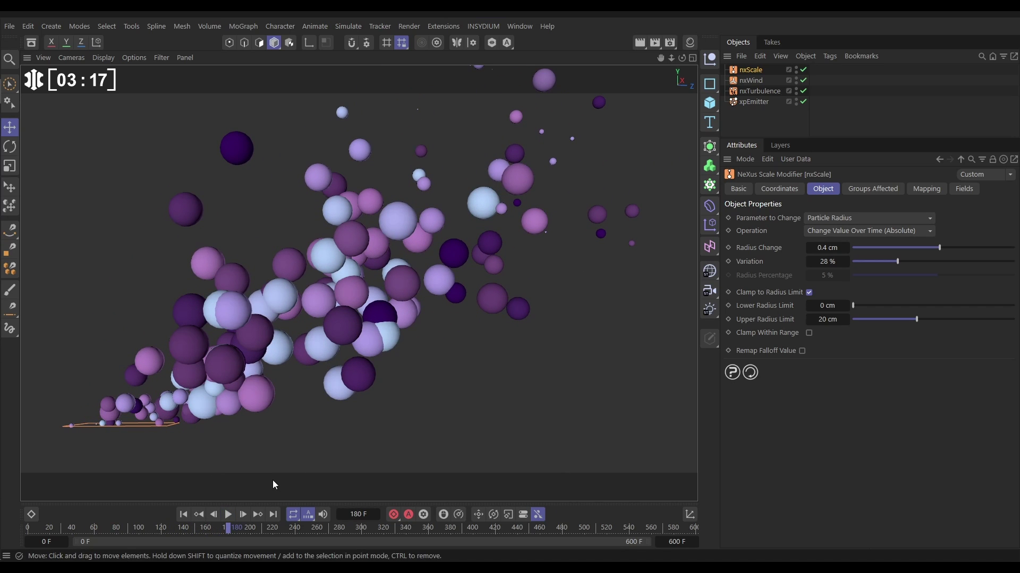
# Replay the simulation from the start while orbiting to view the emitter edge-on
pyautogui.hotkey('shift', 'f')
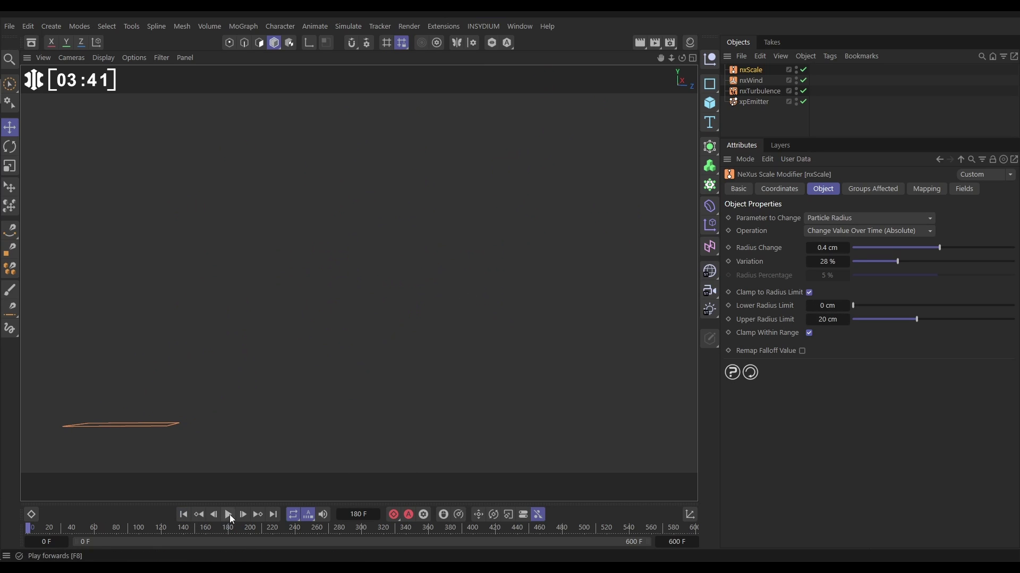
pyautogui.click(229, 514)
pyautogui.keyDown('alt'); pyautogui.moveTo(229, 346); pyautogui.dragTo(462, 174); pyautogui.keyUp('alt')
# Set xpEmitter's Editor Display to Squares and replay the simulation to frame 215
pyautogui.press('F8')
pyautogui.click(754, 102)
pyautogui.click(742, 203)
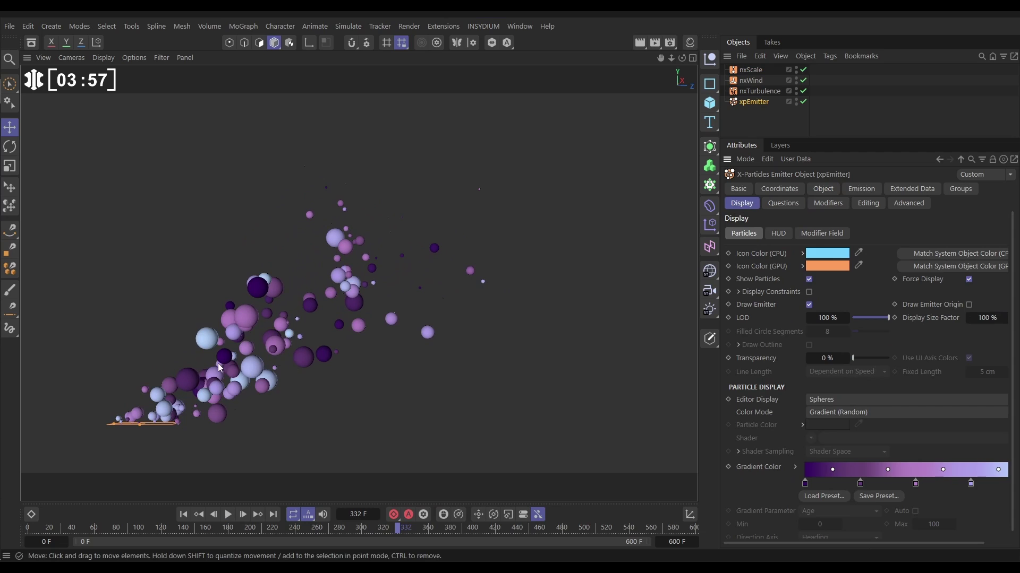
pyautogui.click(831, 401)
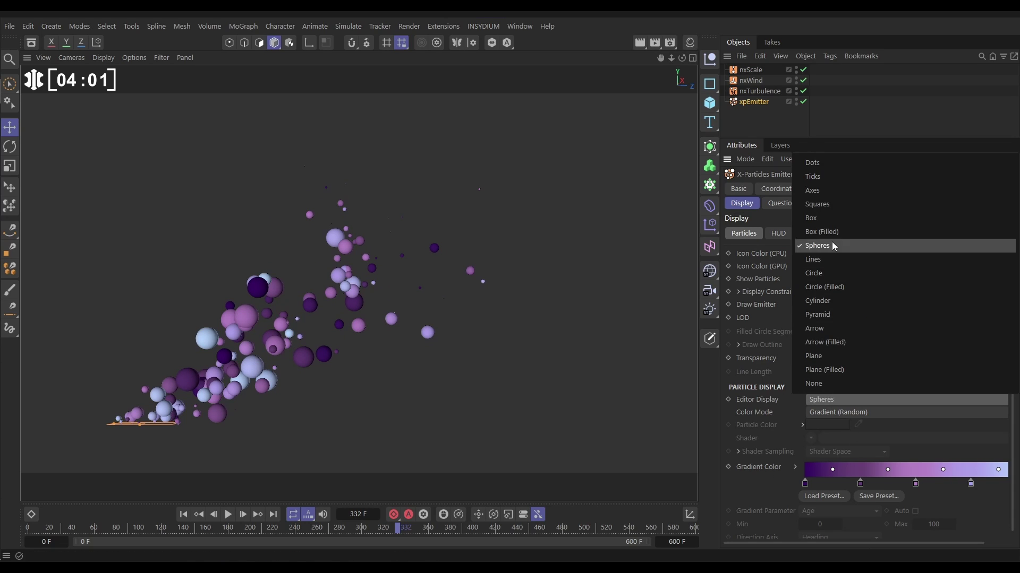
pyautogui.click(820, 204)
pyautogui.click(229, 515)
pyautogui.click(229, 515)
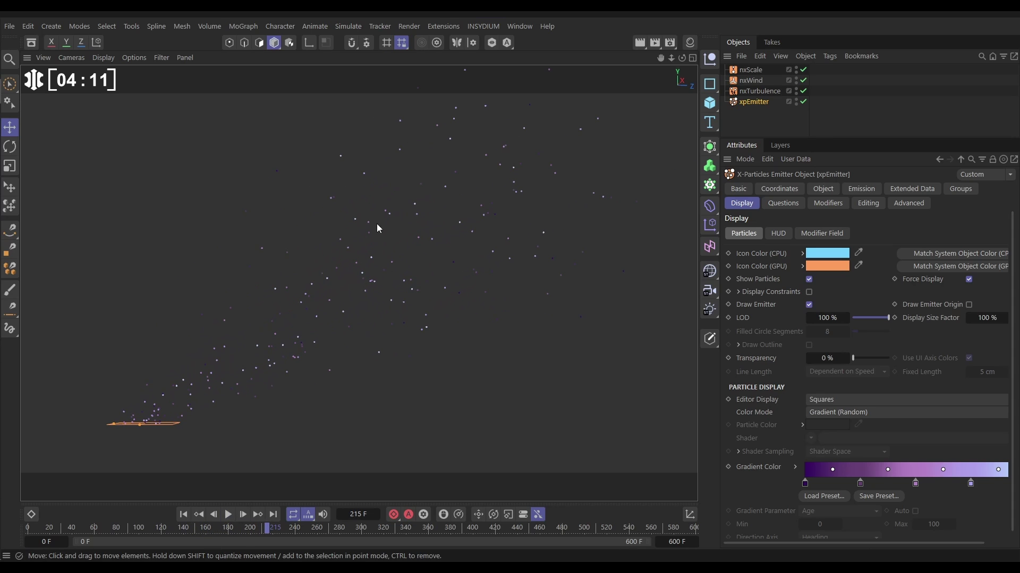
# Add an nxQuestion from the X-Particles NeXus menu and give it an 'If Age > 1s' question
pyautogui.click(482, 26)
pyautogui.moveTo(510, 66)
pyautogui.moveTo(606, 159)
pyautogui.click(675, 226)
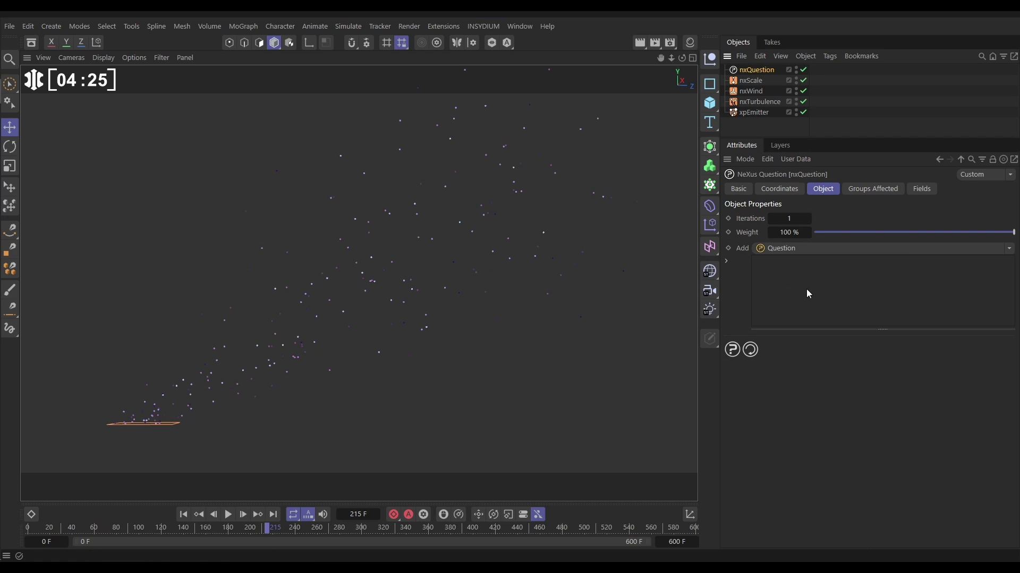
pyautogui.click(820, 248)
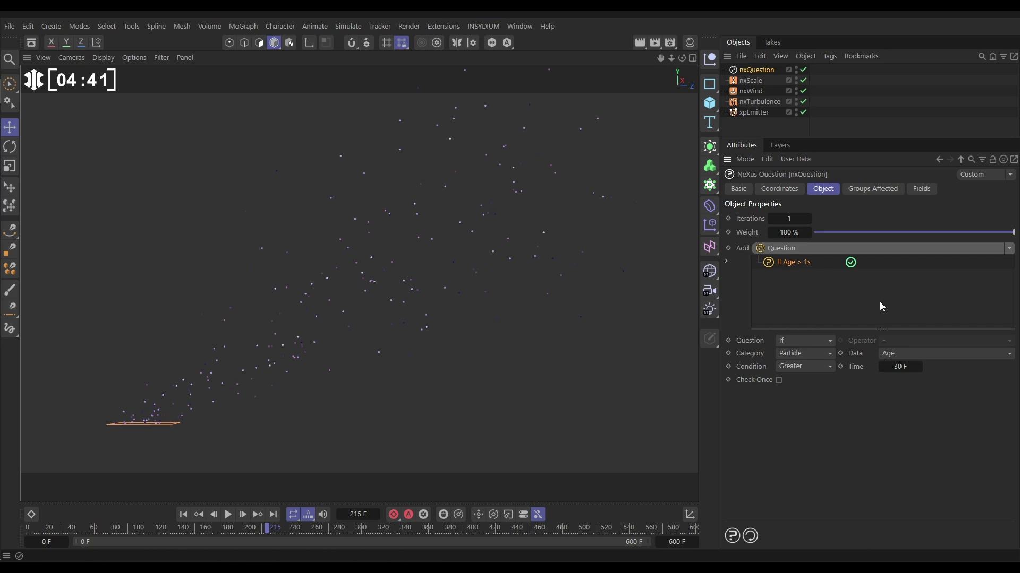
# Set the age threshold to 5 frames and add a second question joined with AND
pyautogui.click(897, 367)
pyautogui.write('5')
pyautogui.press('Return')
pyautogui.click(794, 250)
pyautogui.click(886, 341)
pyautogui.click(897, 370)
# Make the second question test whether particle Radius equals 0
pyautogui.click(891, 355)
pyautogui.click(909, 276)
pyautogui.click(805, 367)
pyautogui.click(812, 412)
pyautogui.click(898, 367)
pyautogui.write('0')
pyautogui.press('Return')
# Attach a Set Color action to the Radius == 0 question
pyautogui.click(795, 278)
pyautogui.click(1010, 253)
pyautogui.click(935, 277)
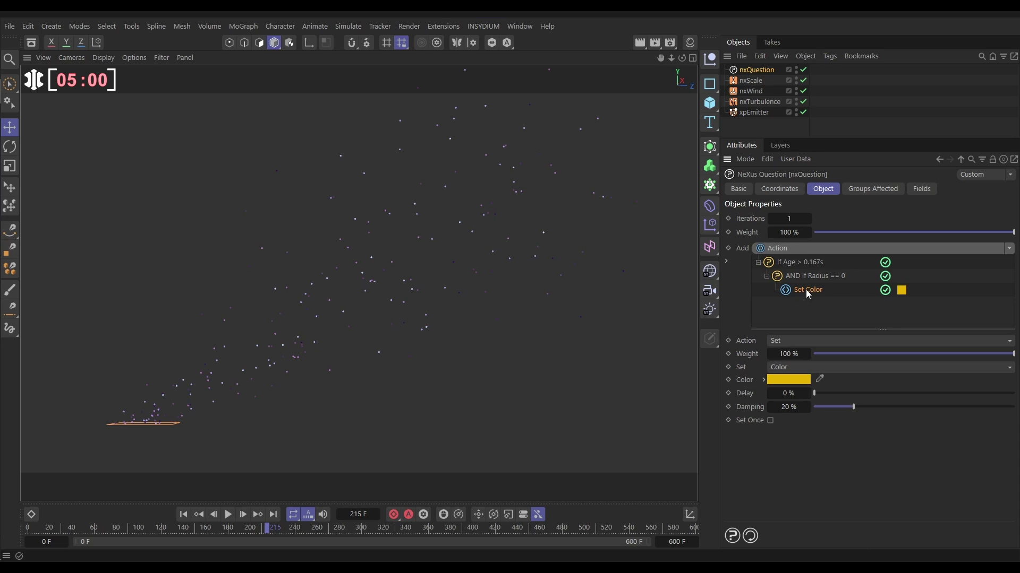
# Change the nxQuestion action type to Kill and replay the simulation from frame 0
pyautogui.click(794, 340)
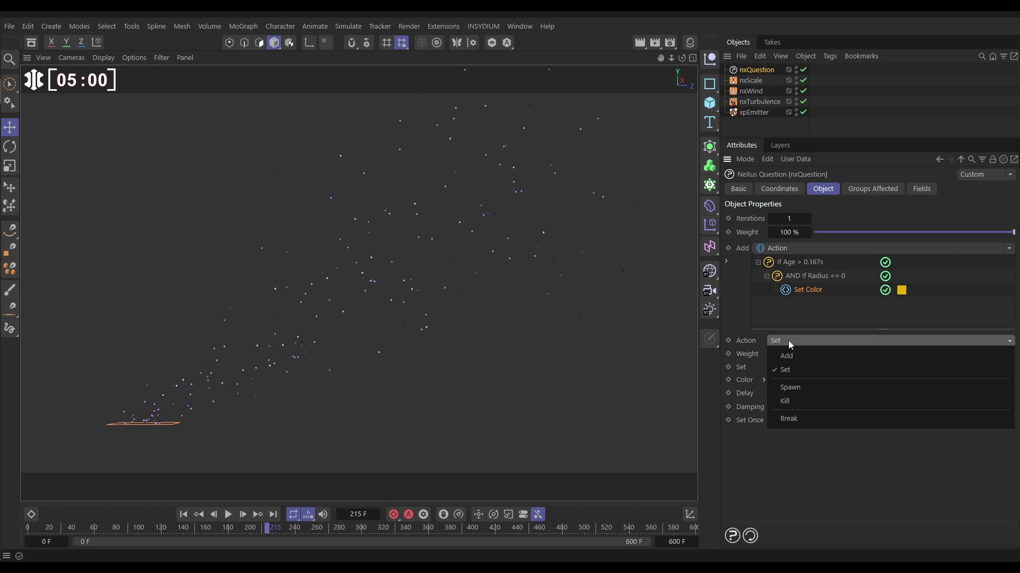
pyautogui.click(790, 402)
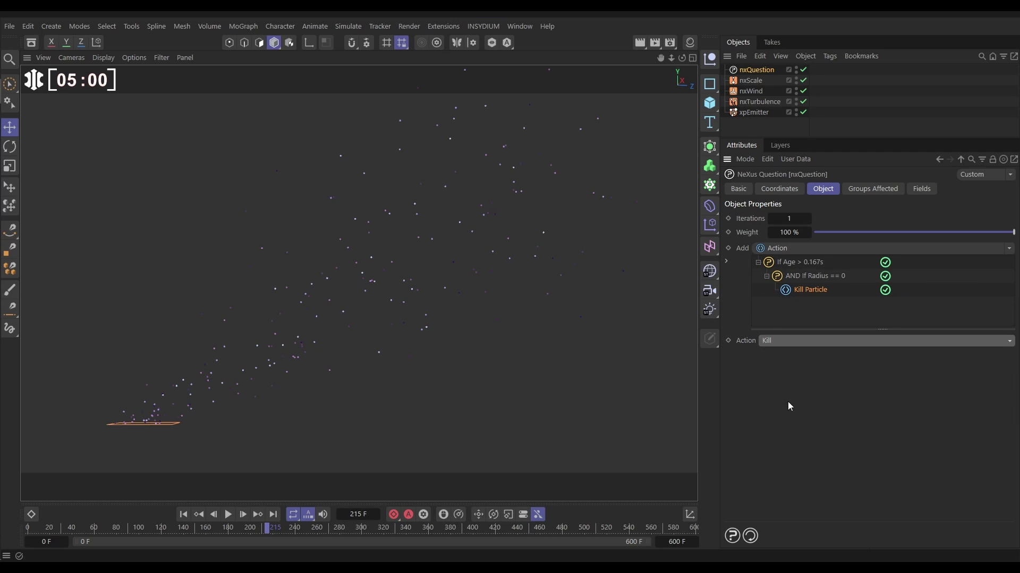
pyautogui.click(183, 515)
pyautogui.click(227, 515)
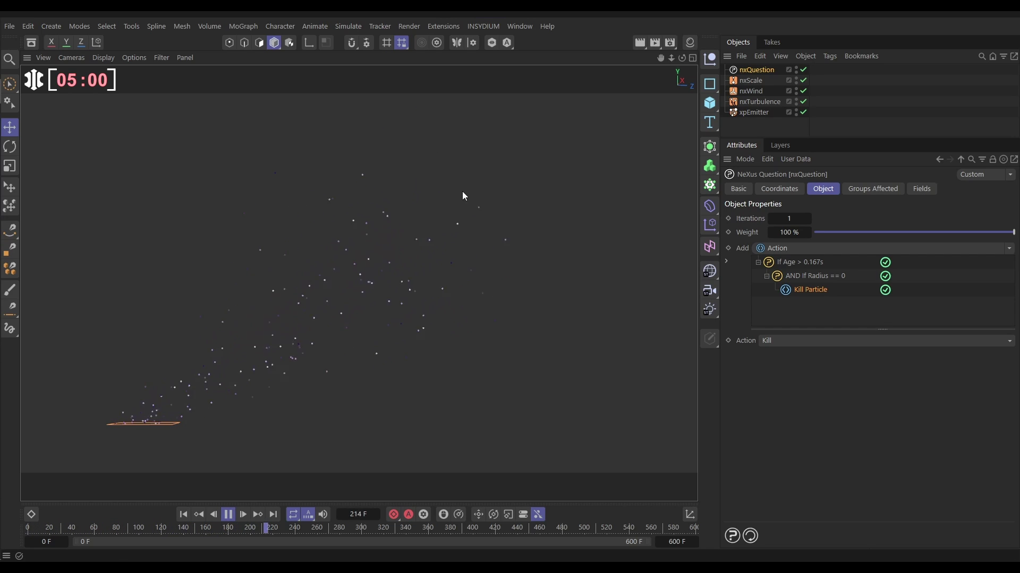
pyautogui.click(228, 514)
# Set xpEmitter's Editor Display to Spheres and replay the simulation from the start
pyautogui.click(749, 111)
pyautogui.click(742, 203)
pyautogui.click(817, 399)
pyautogui.click(818, 243)
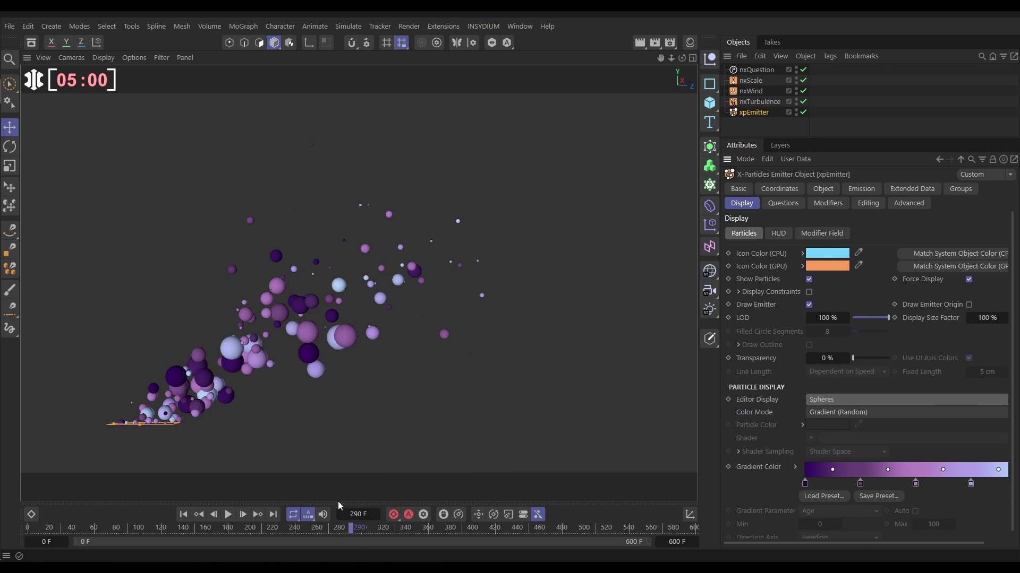
pyautogui.click(200, 519)
pyautogui.click(229, 514)
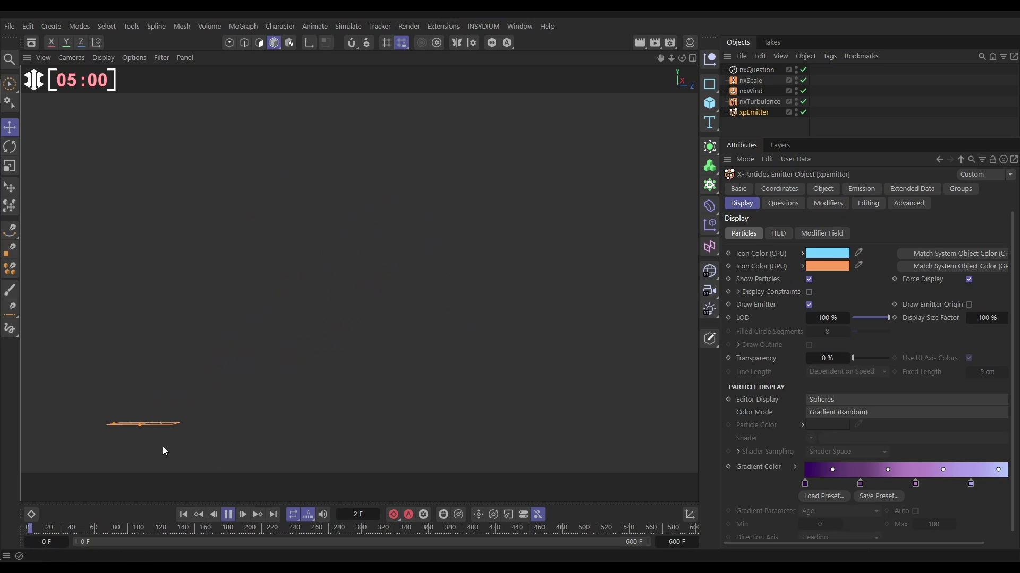